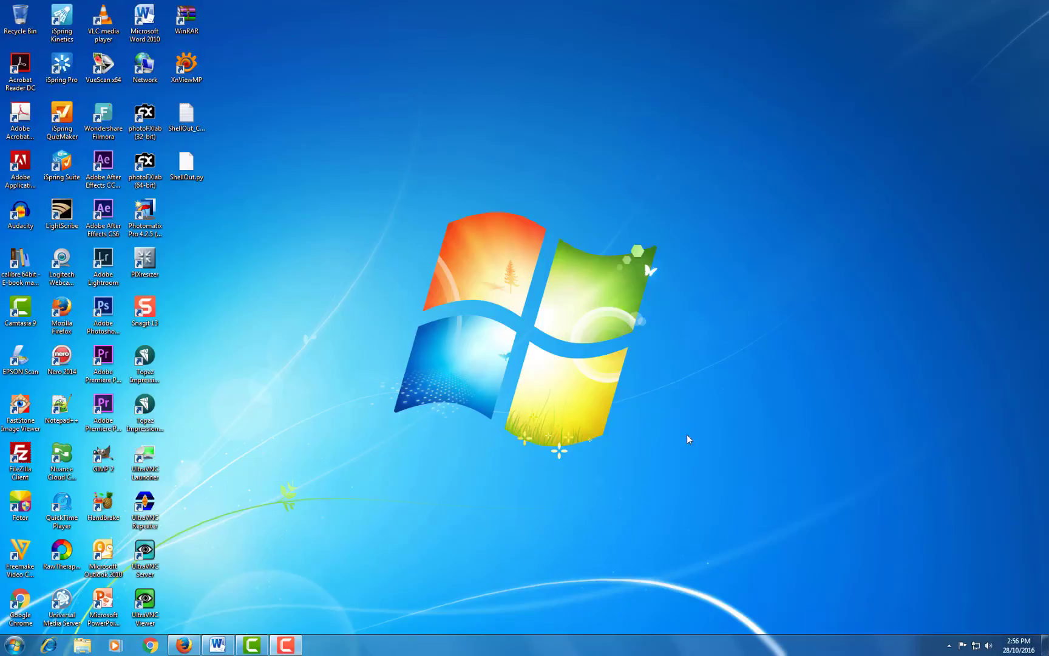
# - Launch XnView MP and browse to the Guildwood_Park_Aug_10_2013 > 2013-08-20 folder of CR2 photos
pyautogui.doubleClick(187, 67)
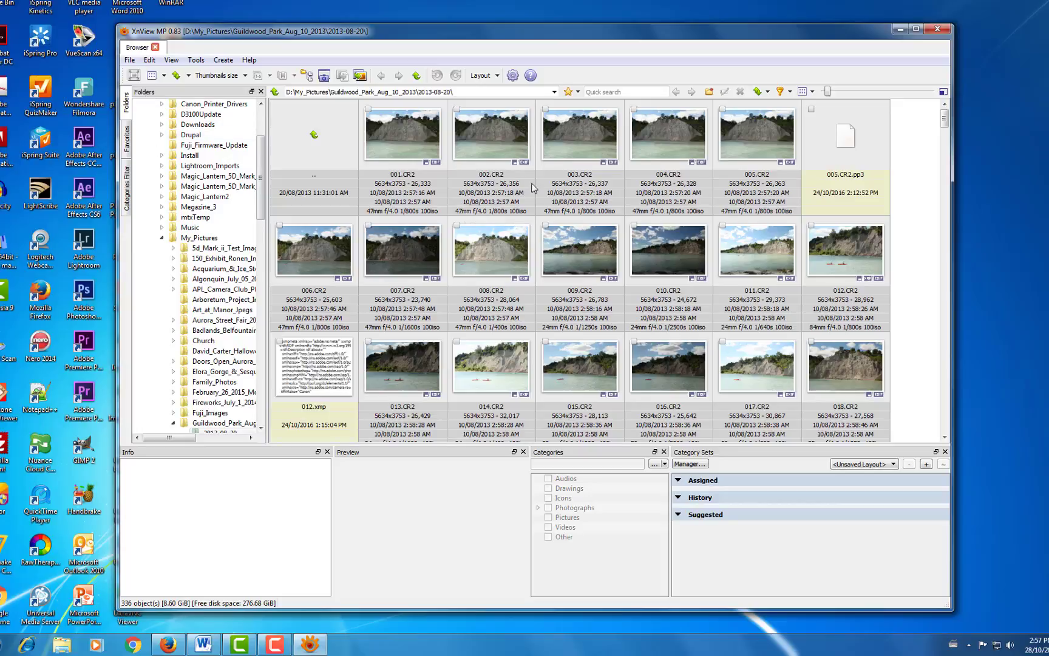
pyautogui.moveTo(263, 152); pyautogui.dragTo(262, 185)
# - Select thumbnails 006 through 011 in the browser grid
pyautogui.moveTo(945, 119)
pyautogui.mouseDown()
pyautogui.moveTo(945, 146)
pyautogui.moveTo(950, 119)
pyautogui.mouseUp()
pyautogui.click(306, 246)
pyautogui.keyDown('ctrl'); pyautogui.click(413, 252); pyautogui.keyUp('ctrl')
pyautogui.keyDown('ctrl'); pyautogui.click(483, 255); pyautogui.keyUp('ctrl')
pyautogui.keyDown('ctrl'); pyautogui.click(571, 248); pyautogui.keyUp('ctrl')
pyautogui.keyDown('ctrl'); pyautogui.click(675, 248); pyautogui.keyUp('ctrl')
pyautogui.keyDown('ctrl'); pyautogui.click(769, 254); pyautogui.keyUp('ctrl')
# - Add photos 030–032 and 051–053 to the selection, bringing it to 12
pyautogui.moveTo(947, 121); pyautogui.dragTo(947, 140)
pyautogui.keyDown('ctrl'); pyautogui.click(659, 277); pyautogui.keyUp('ctrl')
pyautogui.keyDown('ctrl'); pyautogui.click(750, 273); pyautogui.keyUp('ctrl')
pyautogui.keyDown('ctrl'); pyautogui.click(842, 276); pyautogui.keyUp('ctrl')
pyautogui.moveTo(945, 140); pyautogui.dragTo(945, 155)
pyautogui.moveTo(940, 149); pyautogui.dragTo(941, 157)
pyautogui.keyDown('ctrl'); pyautogui.click(774, 218); pyautogui.keyUp('ctrl')
pyautogui.keyDown('ctrl'); pyautogui.click(826, 222); pyautogui.keyUp('ctrl')
pyautogui.keyDown('ctrl'); pyautogui.click(298, 337); pyautogui.keyUp('ctrl')
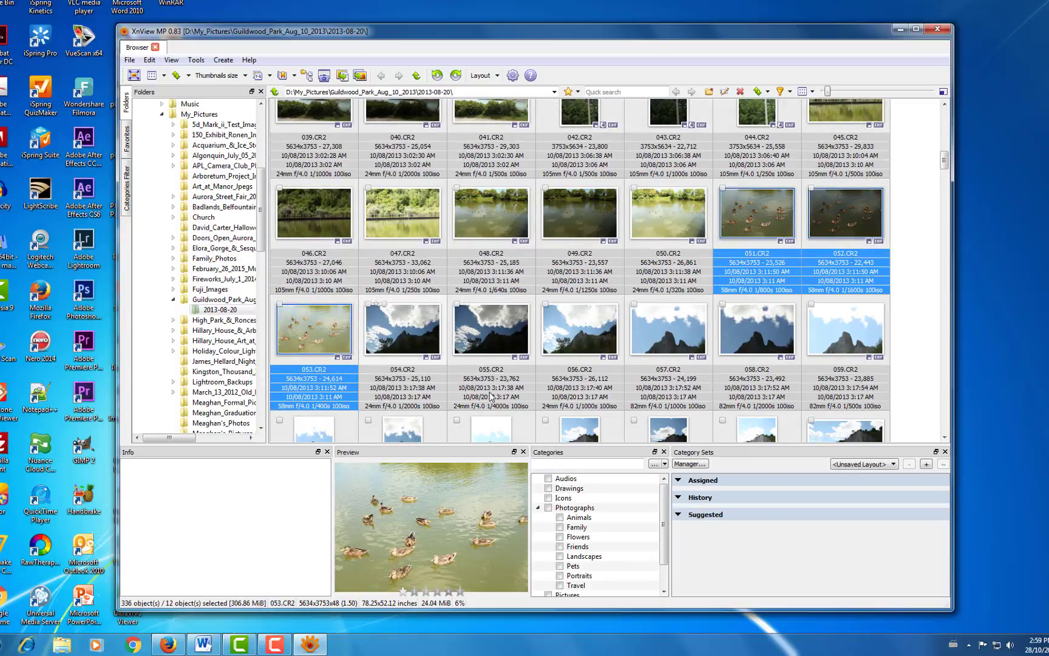
# - Add photos 075 through 080 to the selection
pyautogui.scroll(-1, 948, 166)
pyautogui.scroll(-1, 949, 166)
pyautogui.moveTo(948, 168); pyautogui.dragTo(950, 185)
pyautogui.keyDown('ctrl'); pyautogui.click(402, 225); pyautogui.keyUp('ctrl')
pyautogui.keyDown('ctrl'); pyautogui.click(498, 236); pyautogui.keyUp('ctrl')
pyautogui.keyDown('ctrl'); pyautogui.click(580, 237); pyautogui.keyUp('ctrl')
pyautogui.keyDown('ctrl'); pyautogui.click(667, 230); pyautogui.keyUp('ctrl')
pyautogui.keyDown('ctrl'); pyautogui.click(770, 229); pyautogui.keyUp('ctrl')
pyautogui.keyDown('ctrl'); pyautogui.click(861, 236); pyautogui.keyUp('ctrl')
# - Add photos 084–086 and 096–098 for 24 selected, then return to the grid's top
pyautogui.moveTo(945, 186); pyautogui.dragTo(945, 193)
pyautogui.keyDown('ctrl'); pyautogui.click(588, 230); pyautogui.keyUp('ctrl')
pyautogui.keyDown('ctrl'); pyautogui.click(688, 219); pyautogui.keyUp('ctrl')
pyautogui.keyDown('ctrl'); pyautogui.click(787, 224); pyautogui.keyUp('ctrl')
pyautogui.scroll(-3, 950, 199)
pyautogui.keyDown('ctrl'); pyautogui.click(402, 304); pyautogui.keyUp('ctrl')
pyautogui.keyDown('ctrl'); pyautogui.click(491, 303); pyautogui.keyUp('ctrl')
pyautogui.keyDown('ctrl'); pyautogui.click(589, 304); pyautogui.keyUp('ctrl')
pyautogui.moveTo(945, 203)
pyautogui.mouseDown()
pyautogui.moveTo(933, 111)
pyautogui.moveTo(938, 217)
pyautogui.moveTo(933, 189)
pyautogui.mouseUp()
pyautogui.moveTo(930, 145); pyautogui.dragTo(933, 106)
# - Start Tools > Batch convert on the 24 selected photos
pyautogui.click(197, 60)
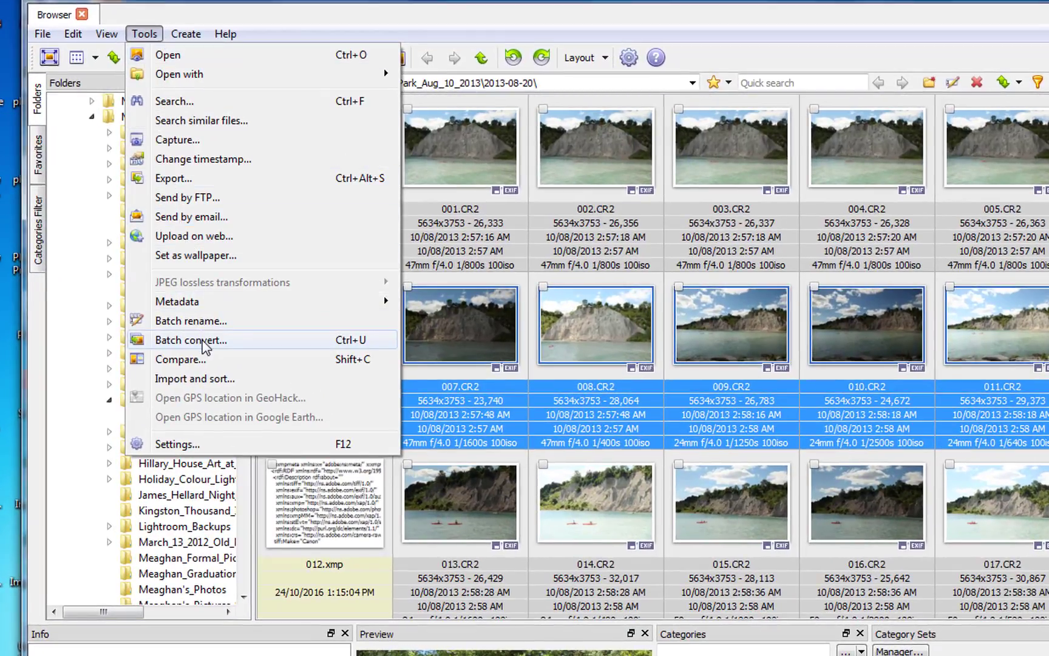
pyautogui.click(206, 340)
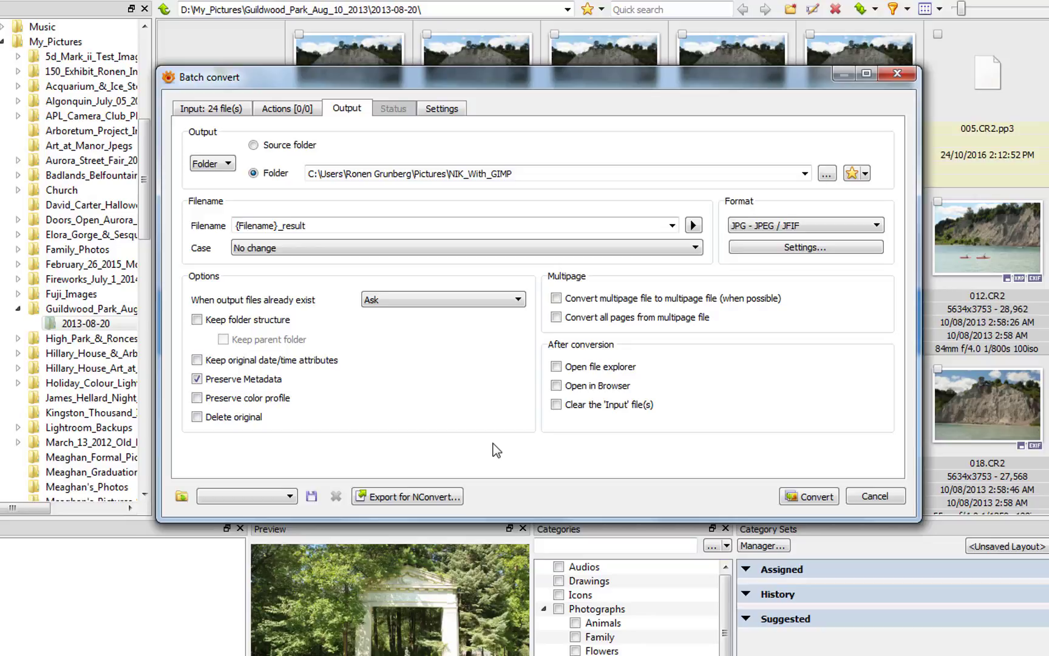
pyautogui.moveTo(454, 82)
pyautogui.mouseDown()
pyautogui.moveTo(462, 60)
pyautogui.moveTo(451, 60)
pyautogui.mouseUp()
# - Set the batch output folder to NIK_With_GIMP and review the output format list
pyautogui.click(829, 151)
pyautogui.click(813, 537)
pyautogui.click(879, 204)
pyautogui.moveTo(878, 250); pyautogui.dragTo(903, 388)
pyautogui.moveTo(882, 371); pyautogui.dragTo(878, 217)
# - Keep JPG - JPEG / JFIF output with quality 90 and 1x1,1x1,1x1 subsampling
pyautogui.click(764, 203)
pyautogui.click(810, 226)
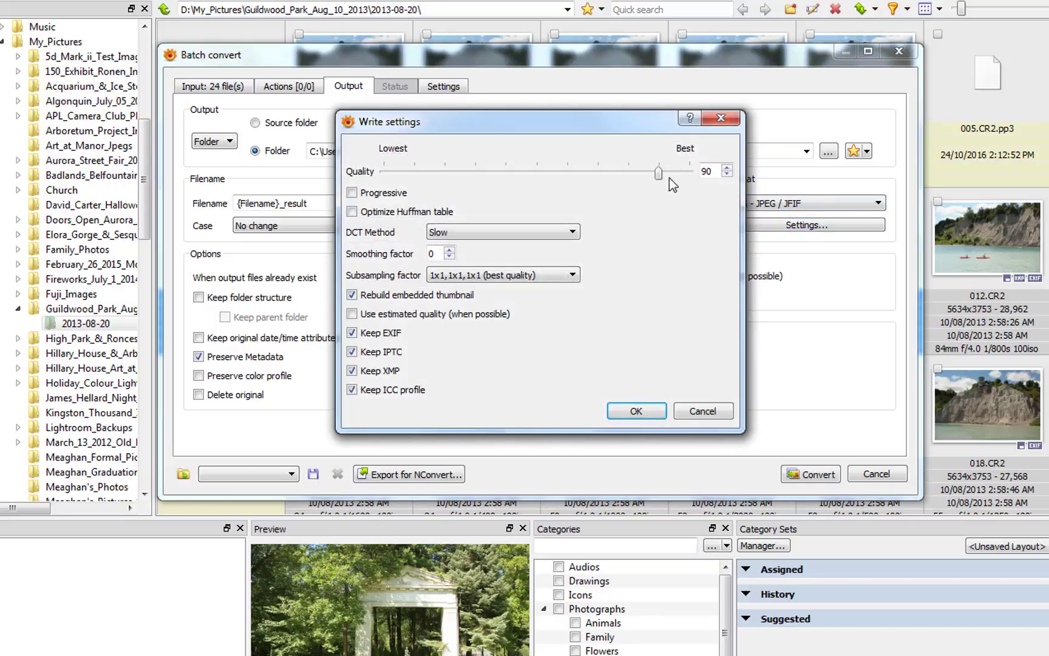
pyautogui.click(569, 280)
pyautogui.click(569, 280)
# - Accept the JPEG write settings and convert the 24 photos to JPEG
pyautogui.click(636, 411)
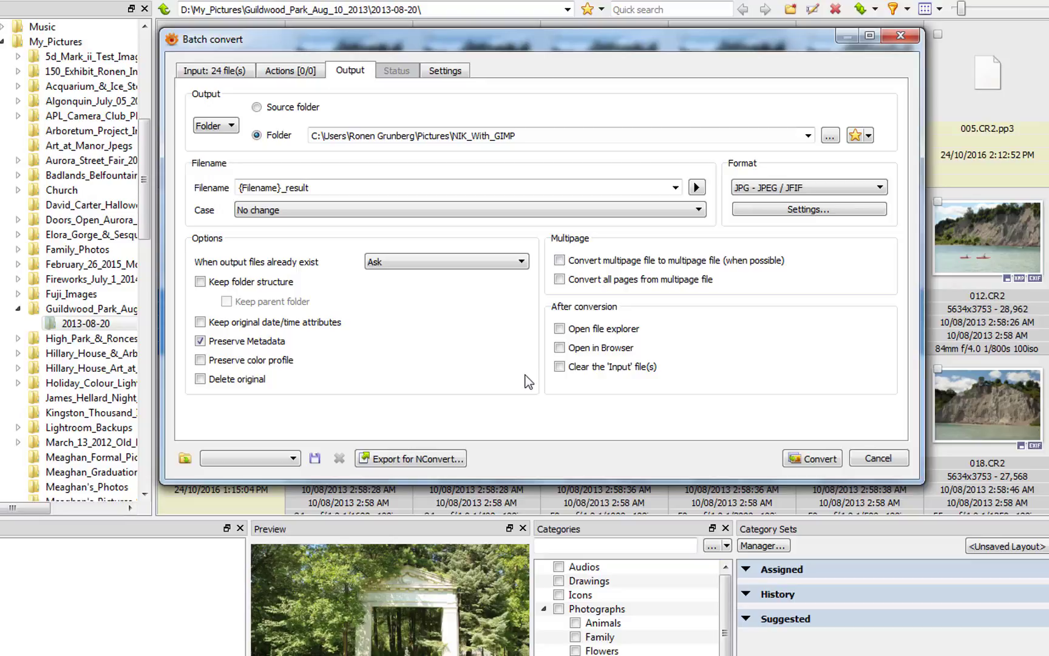
pyautogui.click(813, 463)
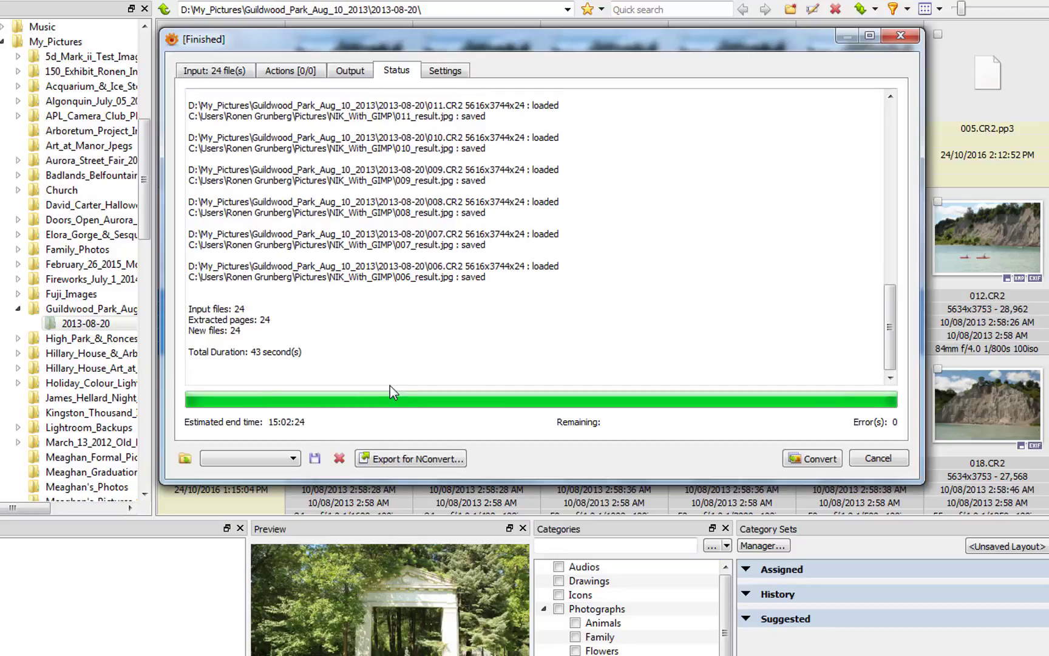
# - Close the conversion report and open NIK_With_GIMP from Pictures in Windows Explorer
pyautogui.click(878, 458)
pyautogui.press('super')
pyautogui.click(36, 499)
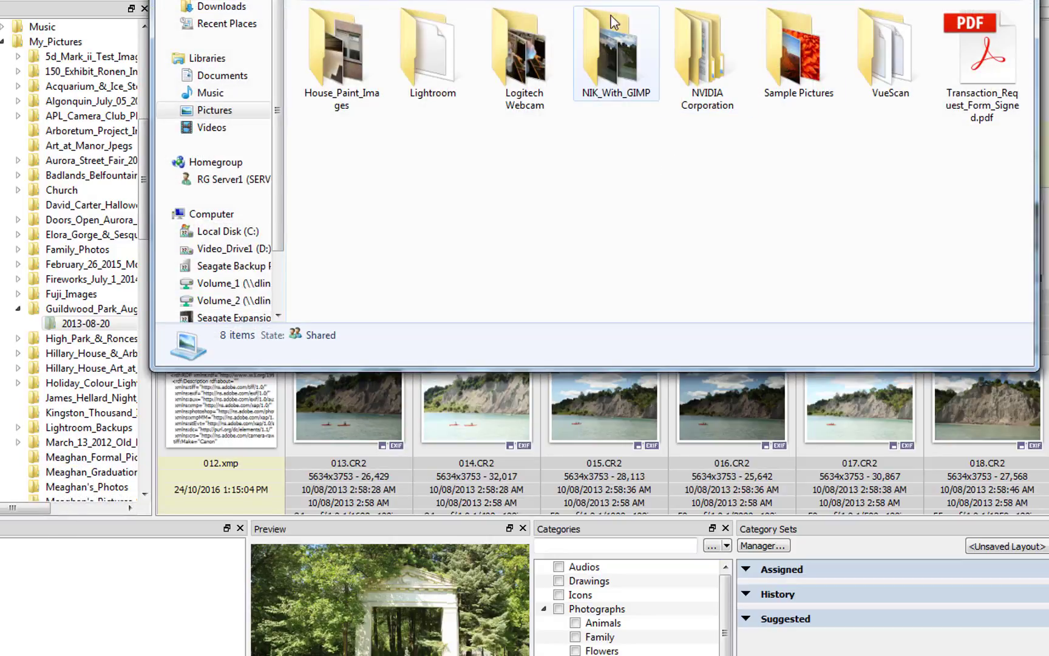
pyautogui.moveTo(565, 0); pyautogui.dragTo(521, 88)
pyautogui.doubleClick(590, 149)
pyautogui.moveTo(643, 356)
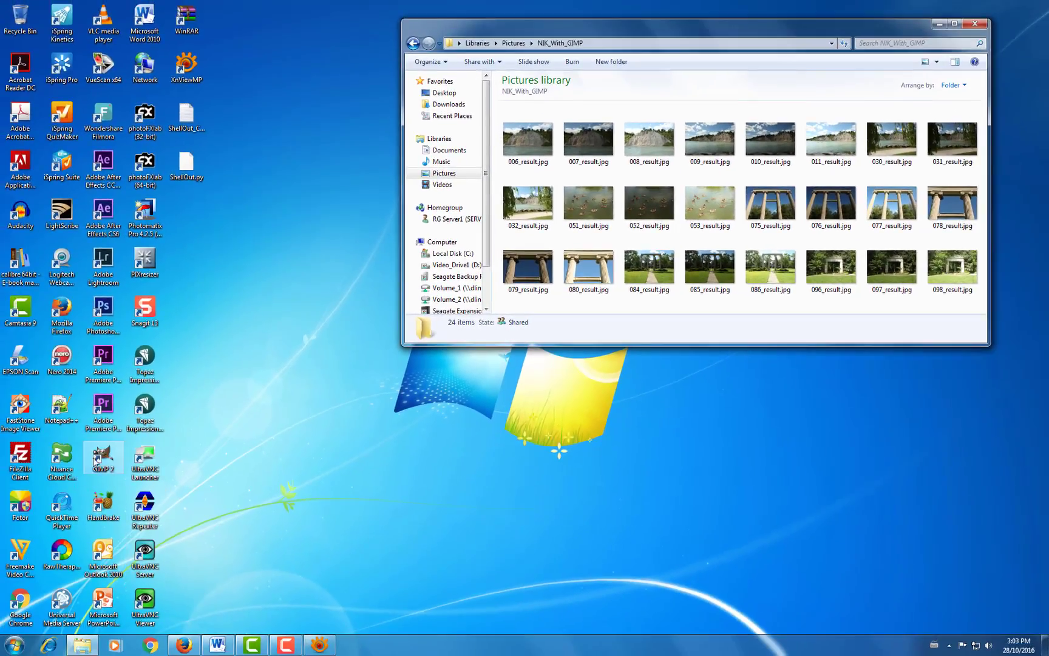
# - Launch GIMP 2.8 from its desktop shortcut
pyautogui.doubleClick(55, 470)
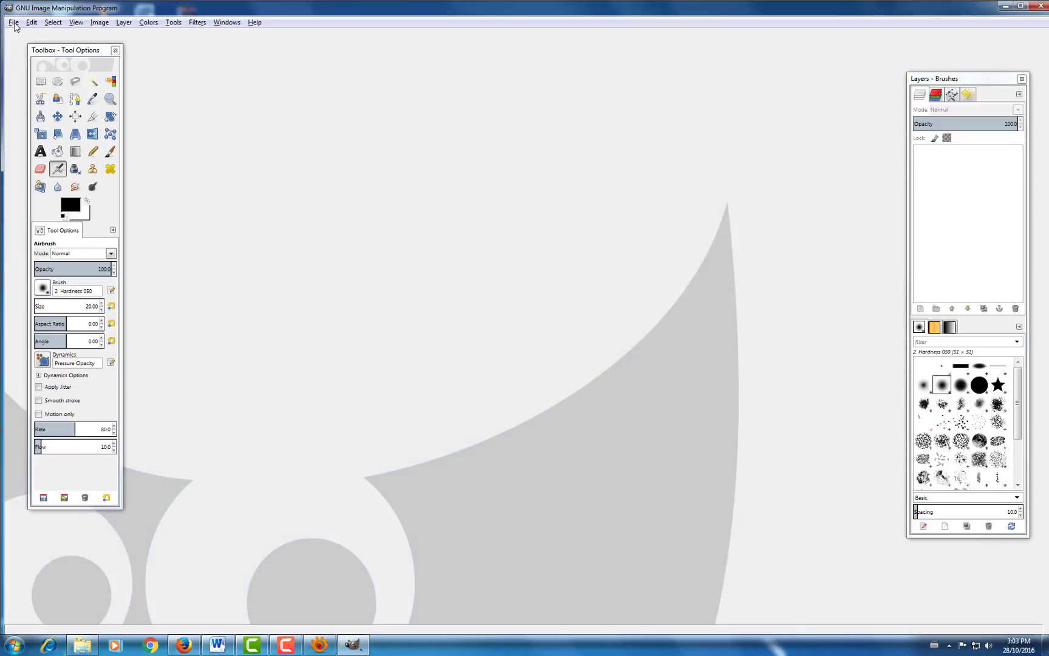
# - In File > Open, go to Pictures > NIK_With_GIMP and choose 084_result.jpg
pyautogui.click(14, 23)
pyautogui.click(30, 59)
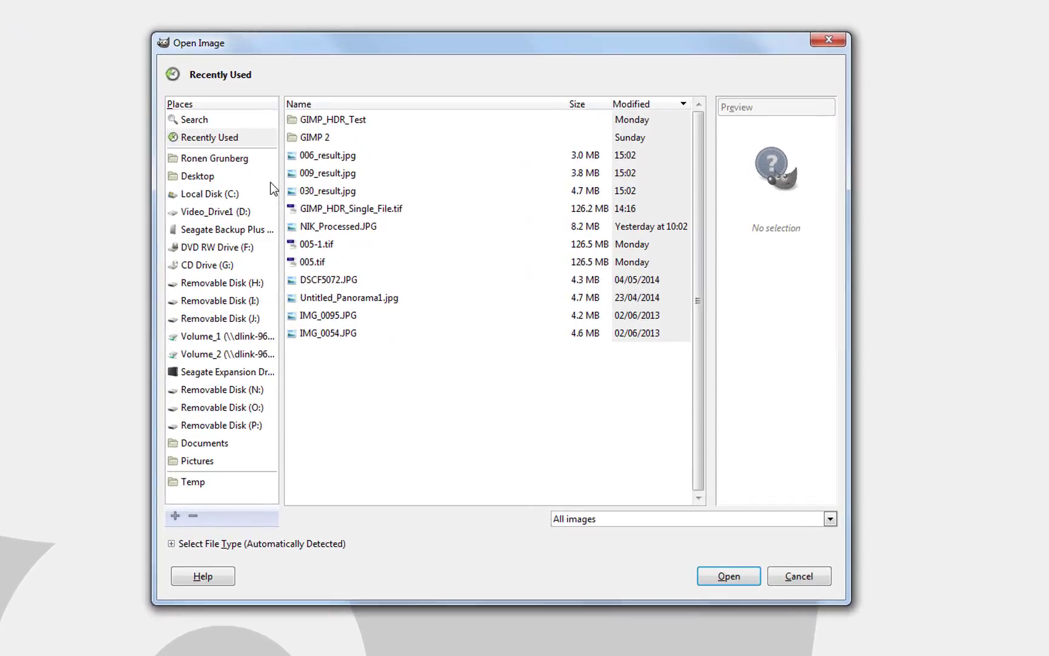
pyautogui.click(197, 461)
pyautogui.doubleClick(326, 173)
pyautogui.click(316, 208)
pyautogui.click(315, 442)
# - Build the preview thumbnail for 084_result.jpg in the Open Image dialog
pyautogui.click(796, 169)
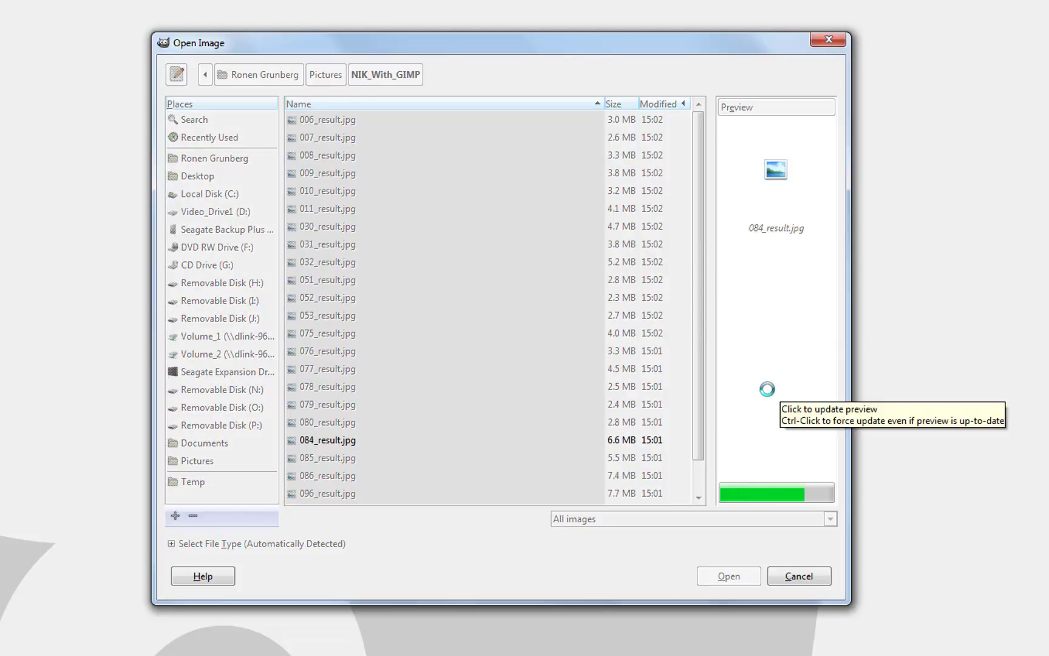